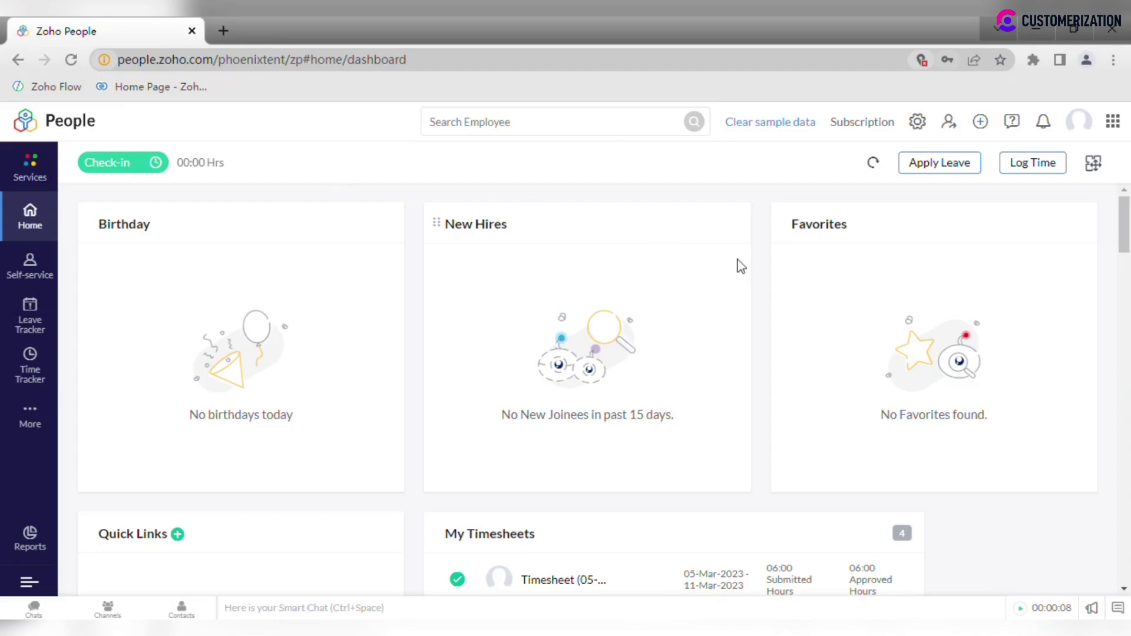
Step: Open your self-service Time Tracker logs for 07-May-2023 to 13-May-2023, totalling 03:00 hours
click(1034, 167)
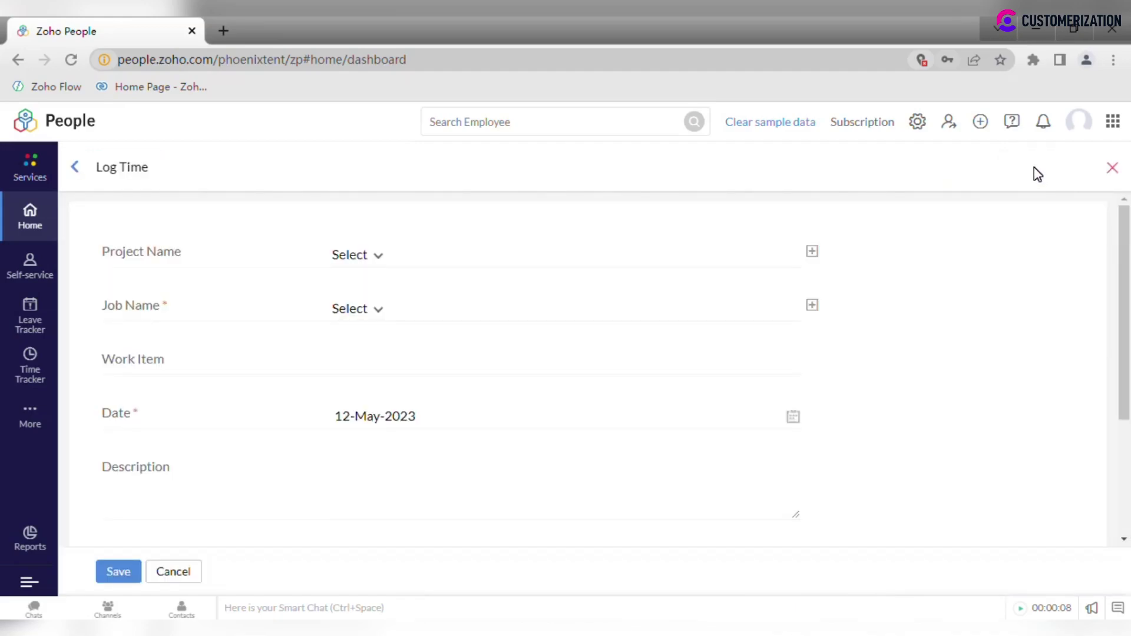
click(45, 275)
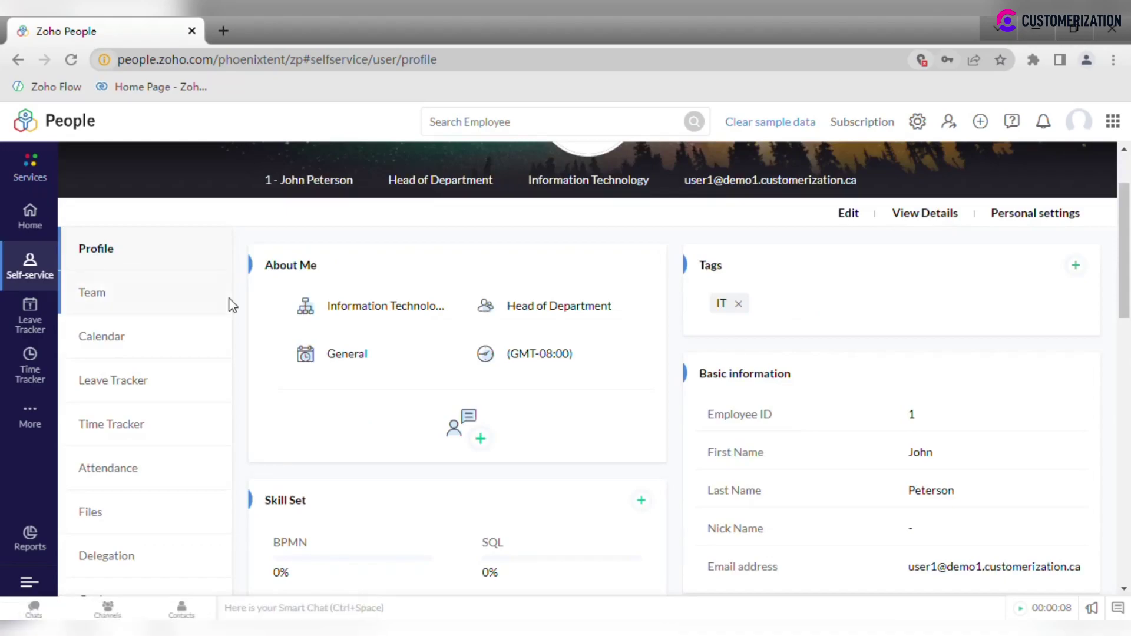
click(157, 439)
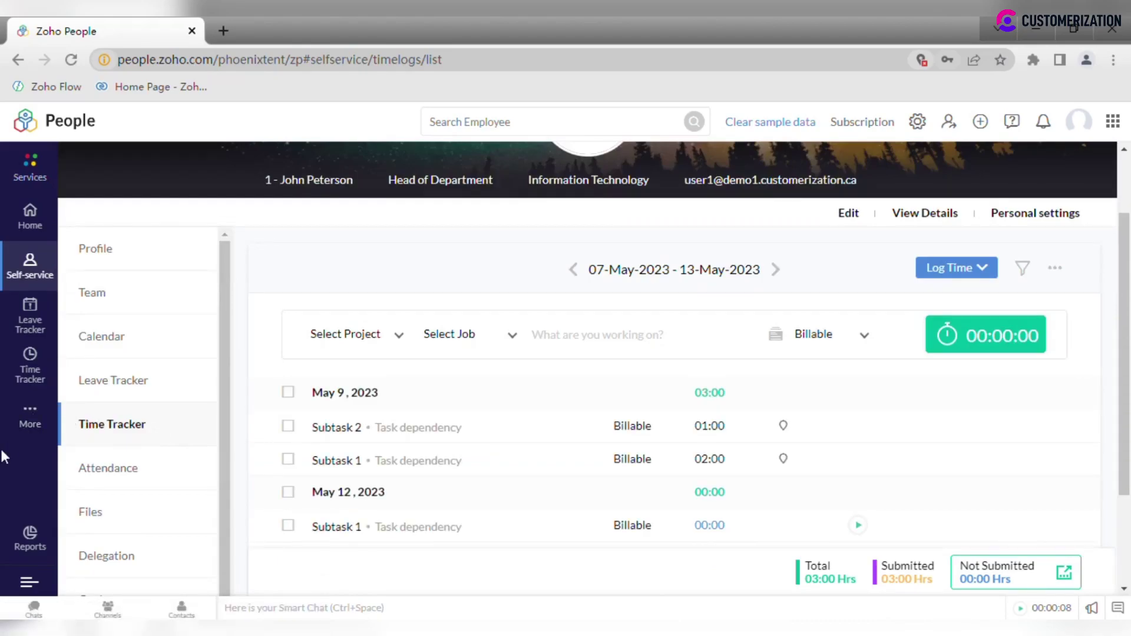
Step: Start a time log for project Task dependency with job Subtask 2
click(34, 378)
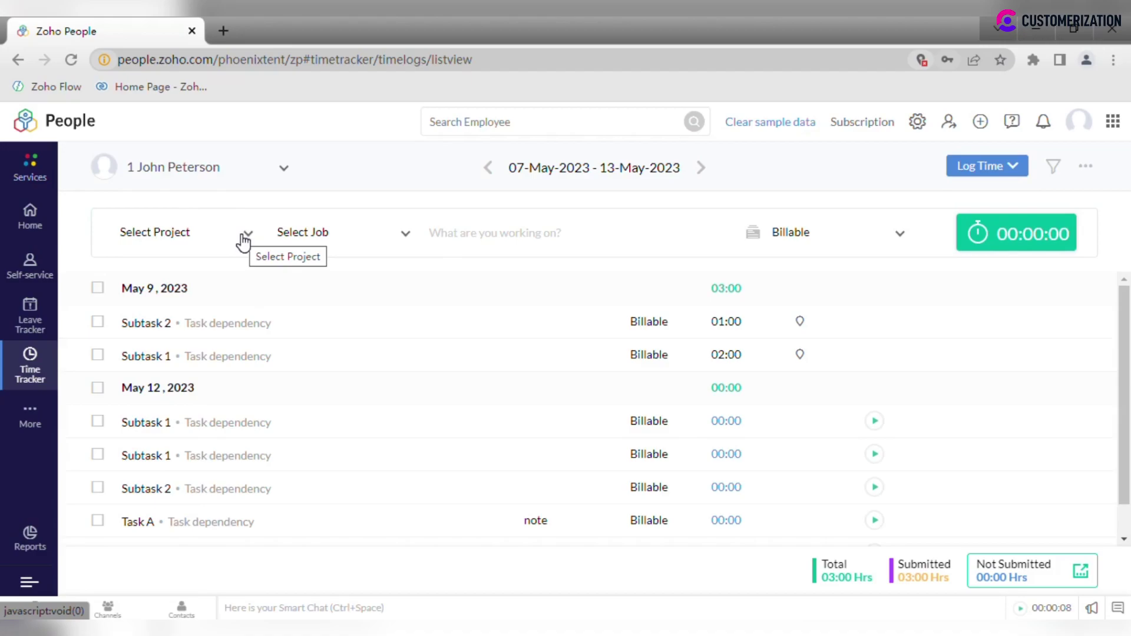
click(244, 236)
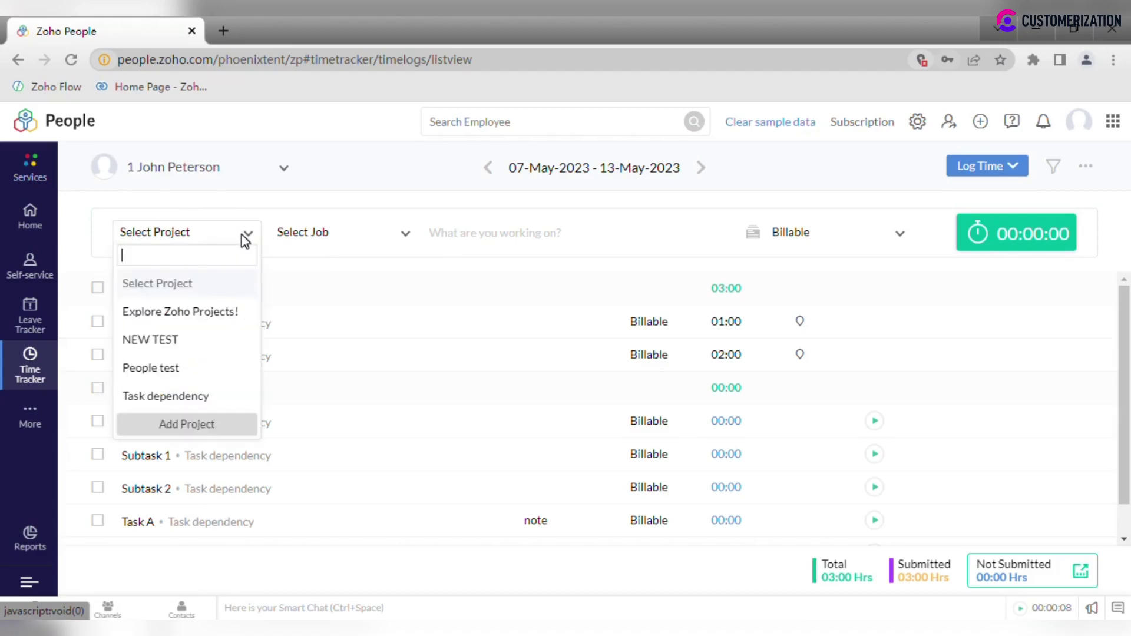
click(194, 401)
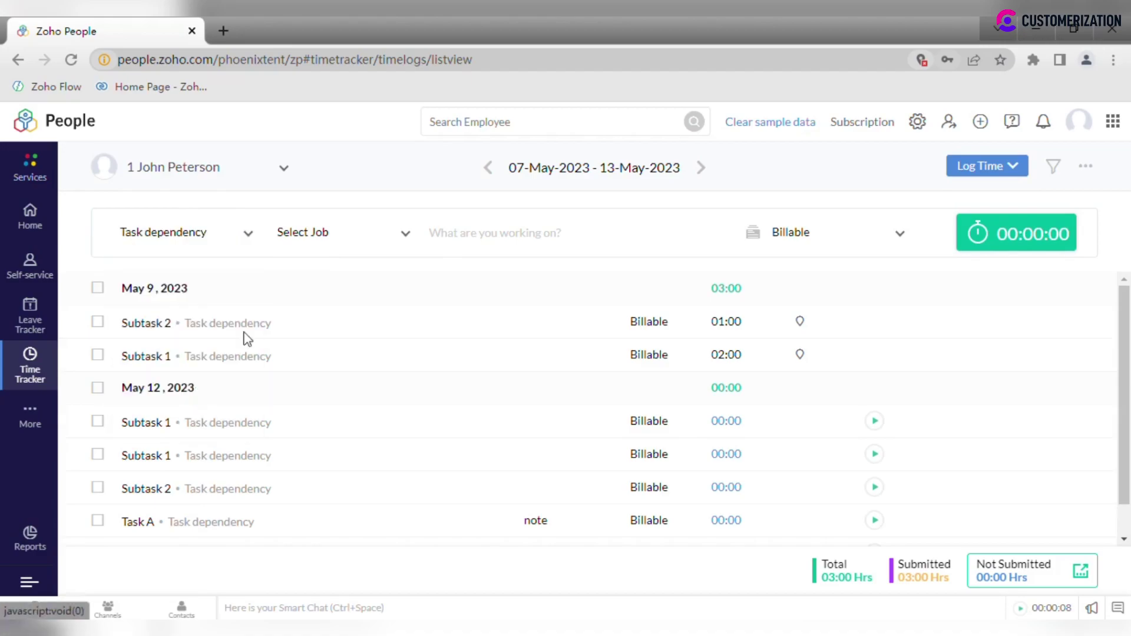
click(329, 235)
click(352, 340)
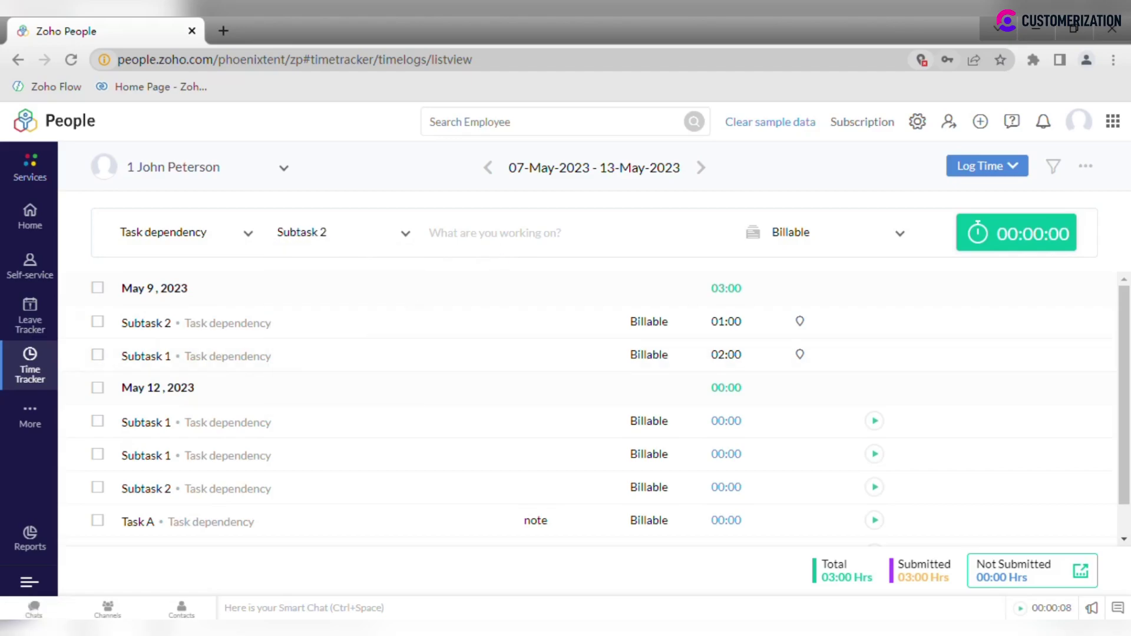
Step: Keep the entry Billable and run its timer for about seven seconds, then stop it
click(856, 234)
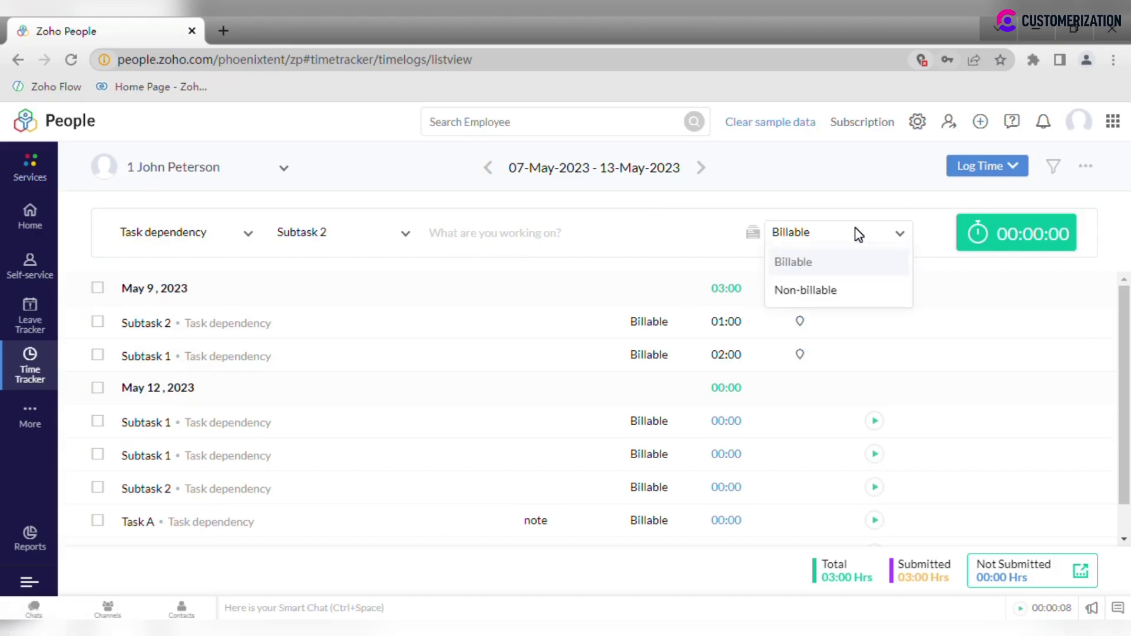
click(995, 235)
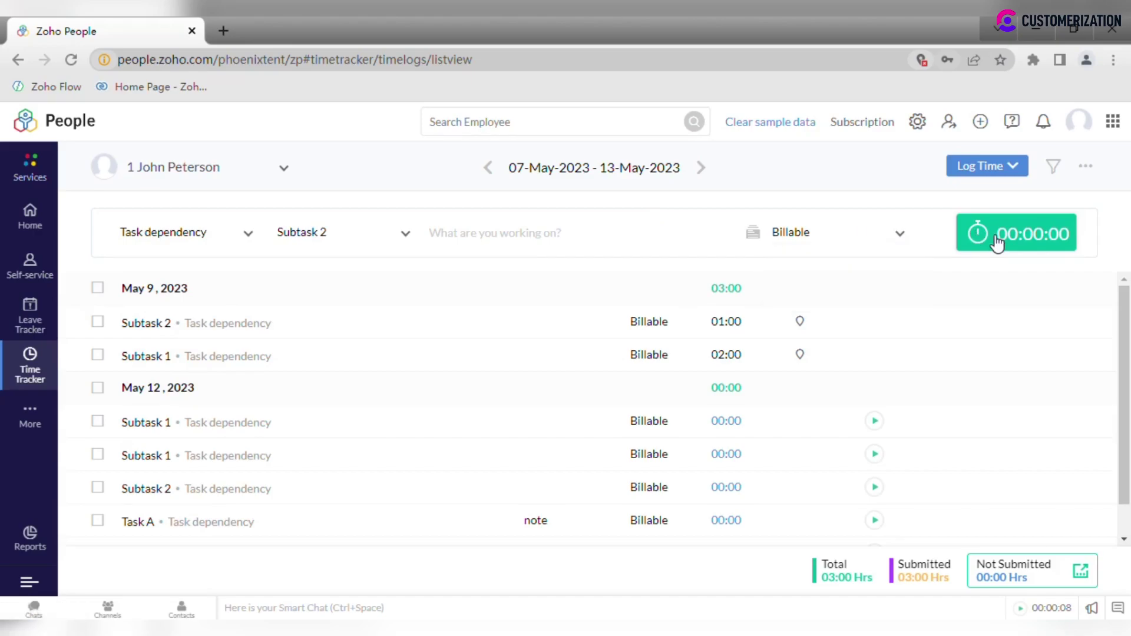
click(996, 242)
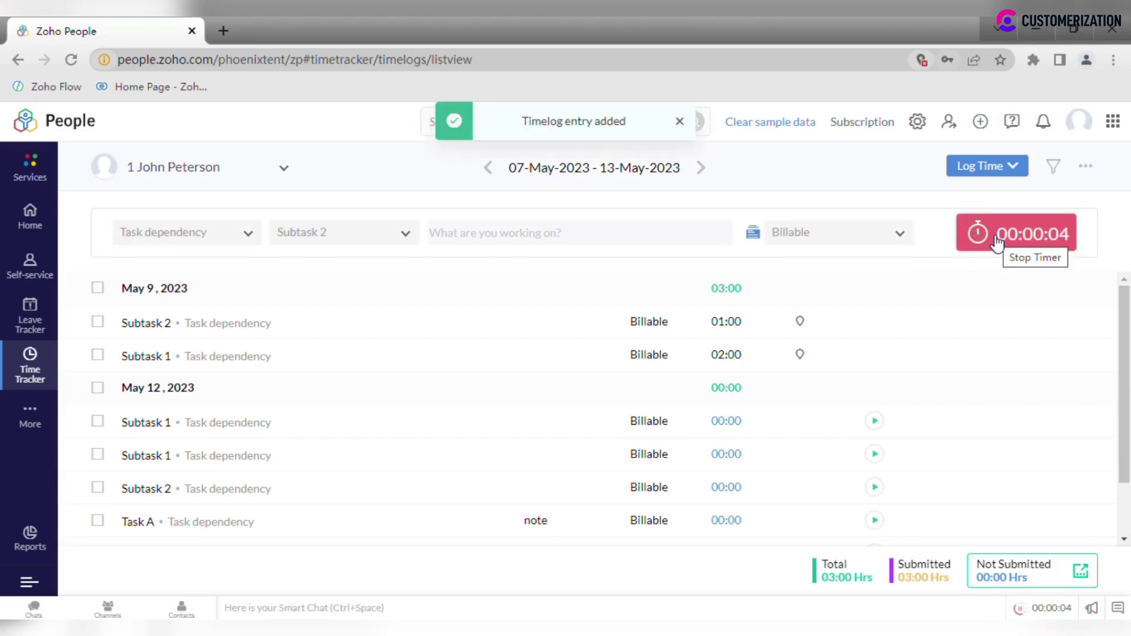
click(996, 241)
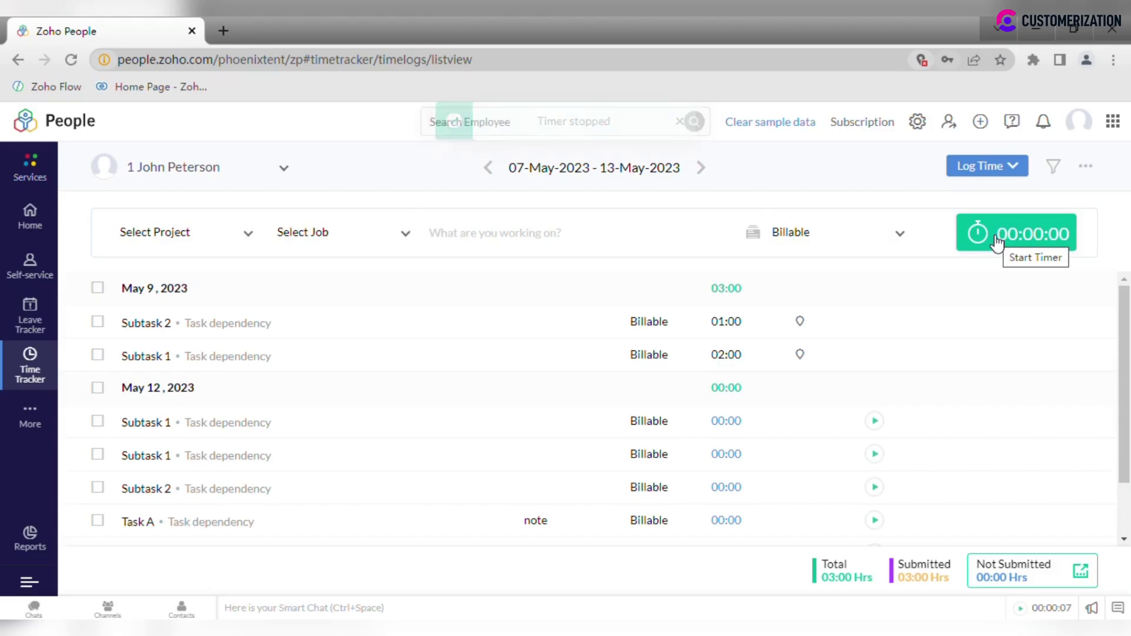
click(972, 175)
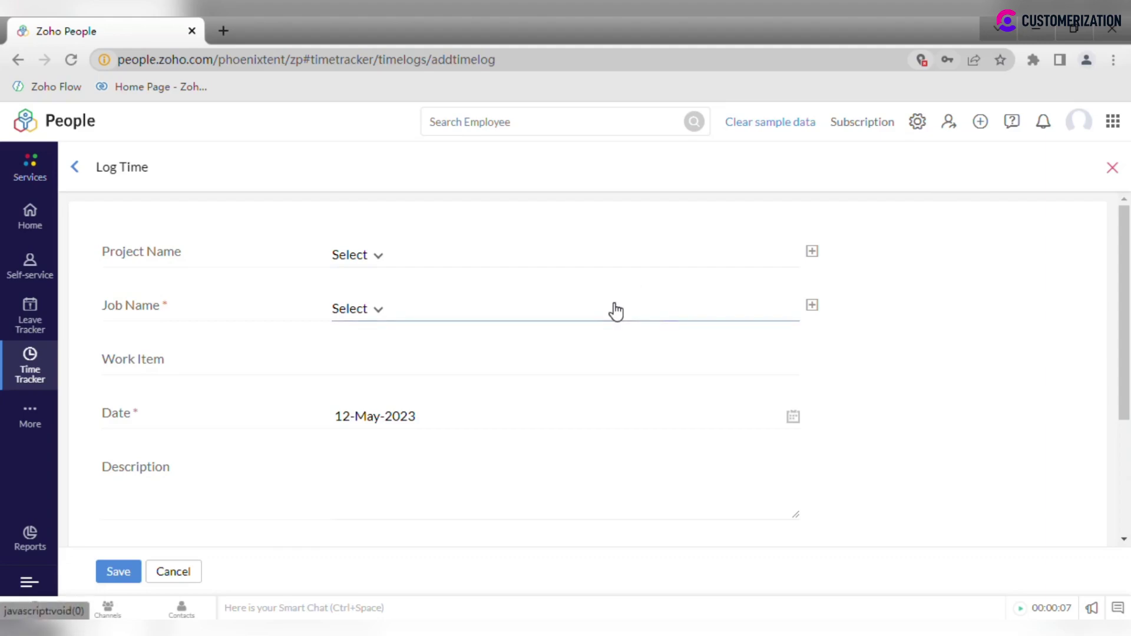
scroll(615, 312, down, 1)
scroll(616, 311, down, 4)
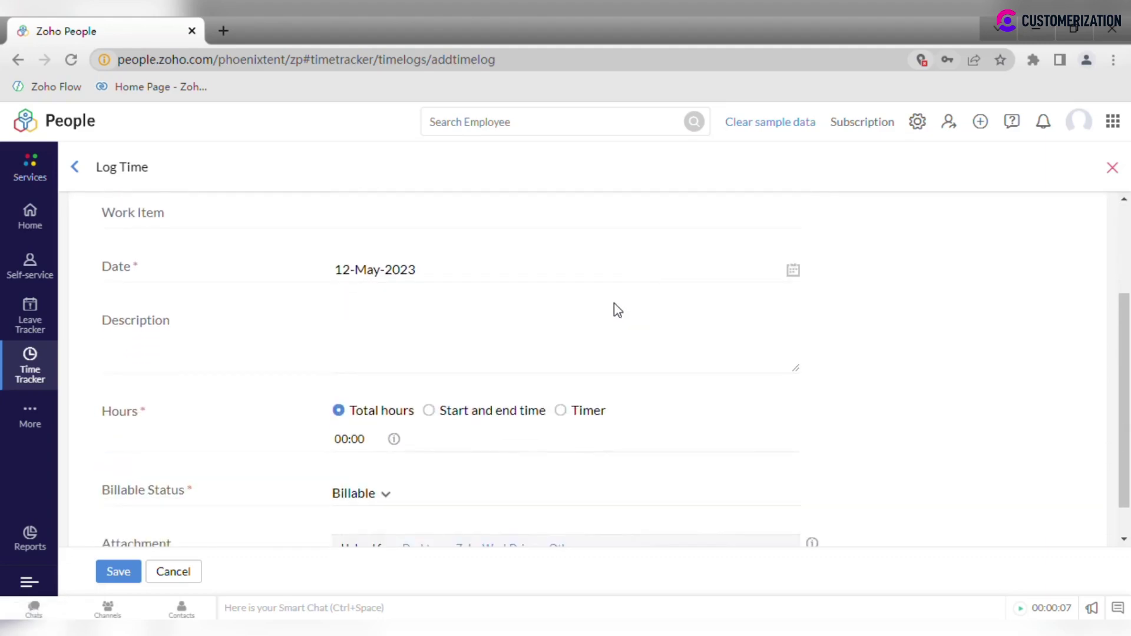
click(616, 309)
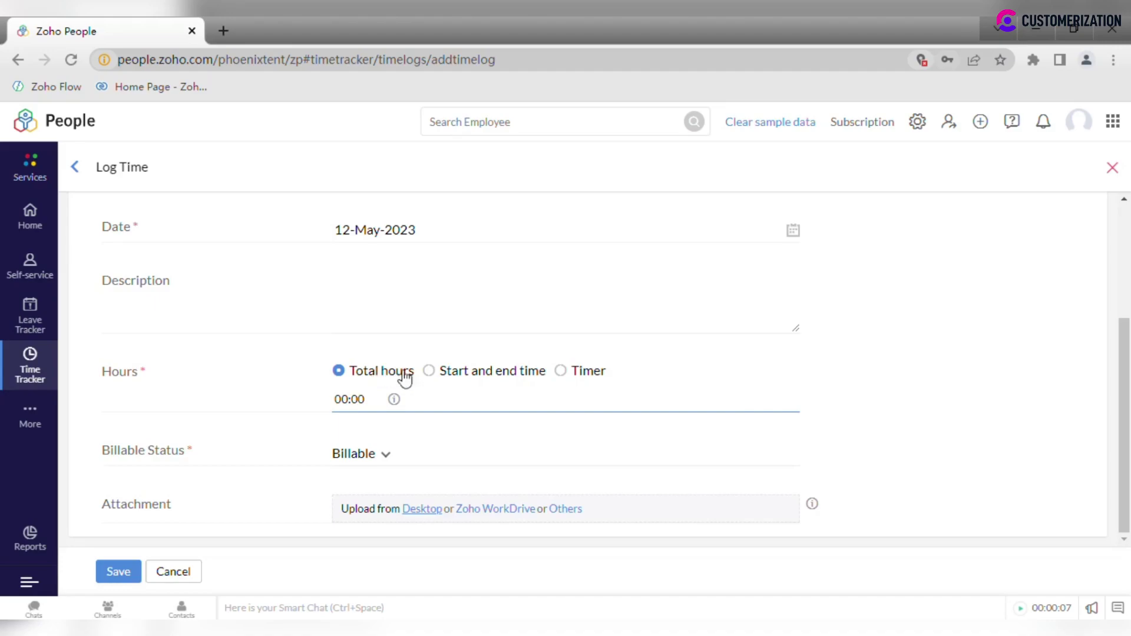
click(430, 371)
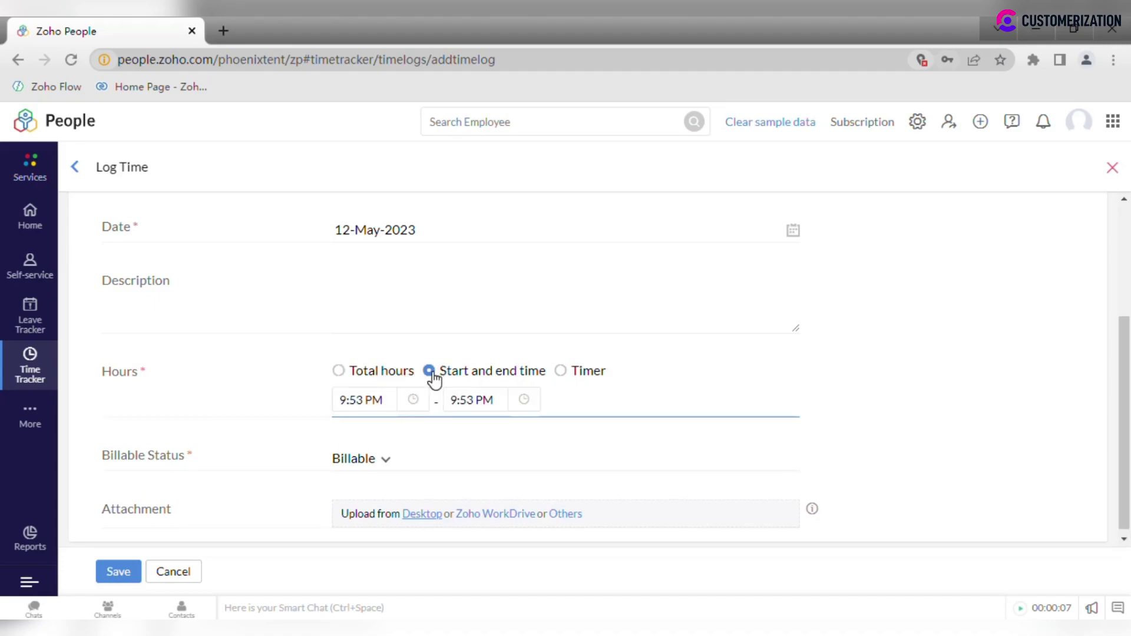
click(339, 374)
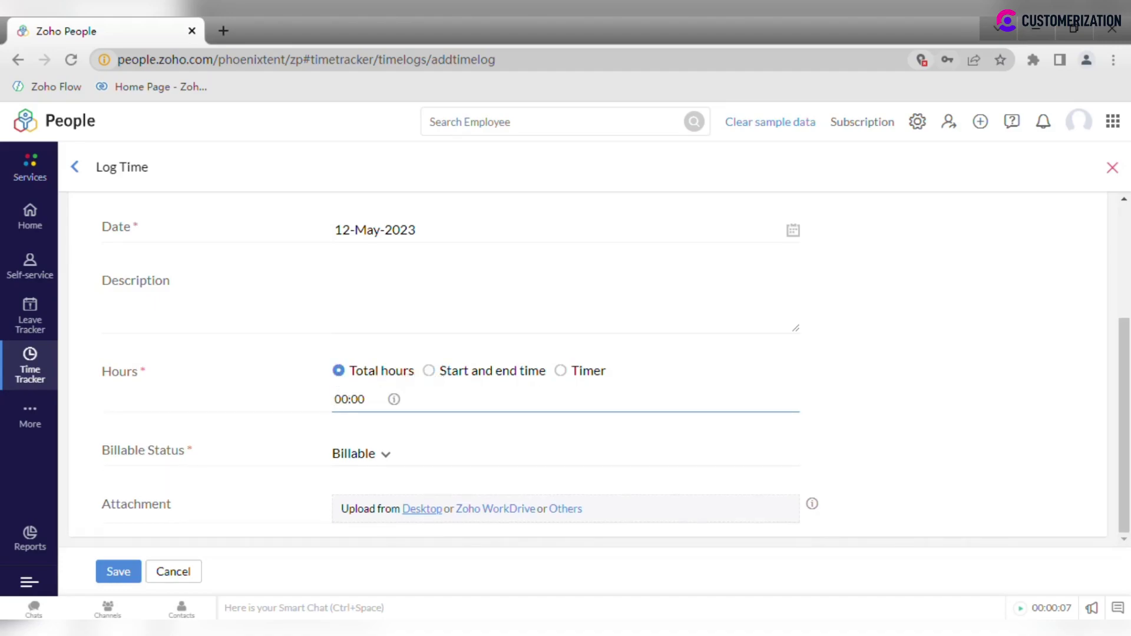
click(349, 399)
key(BackSpace)
text(1)
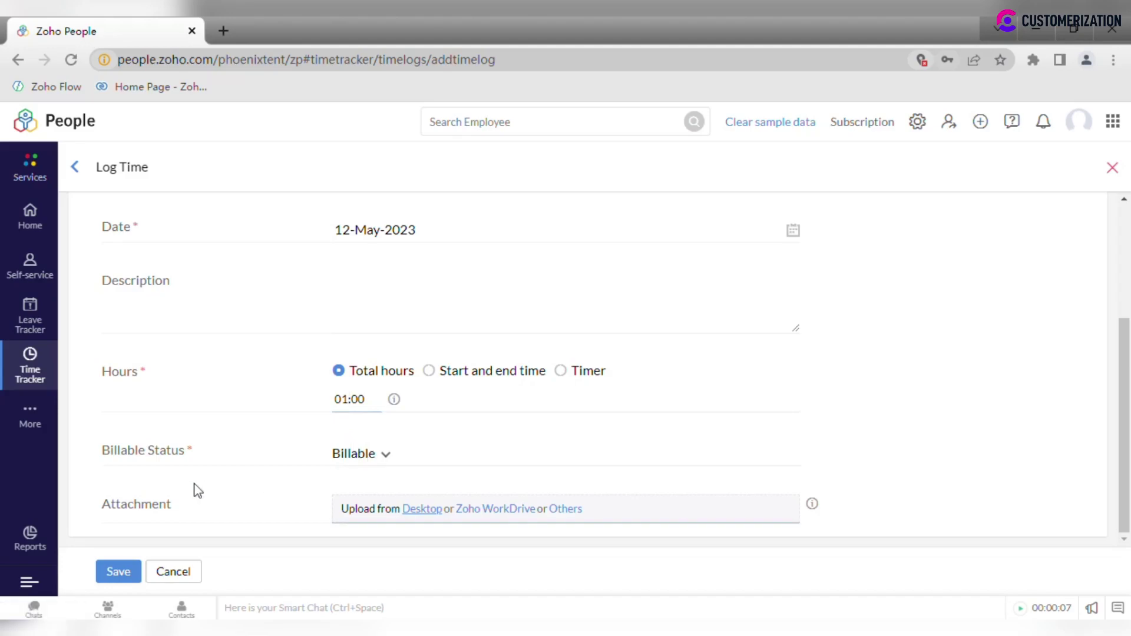
click(75, 168)
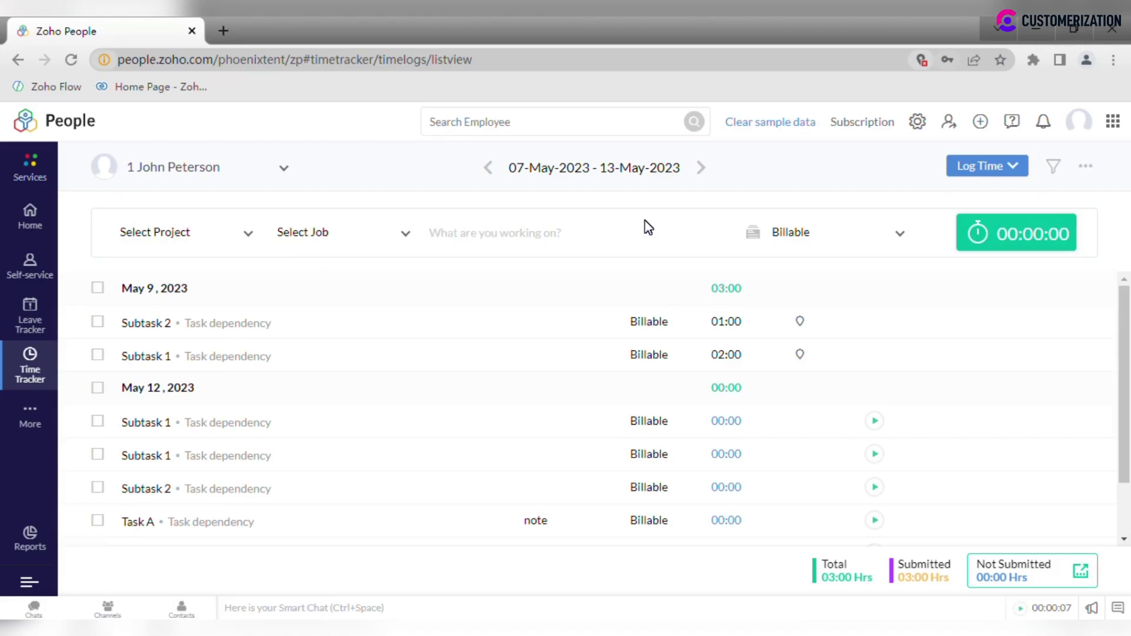
Step: Switch to the Daily Log view listing today's six Task dependency rows at 00:00
click(1012, 168)
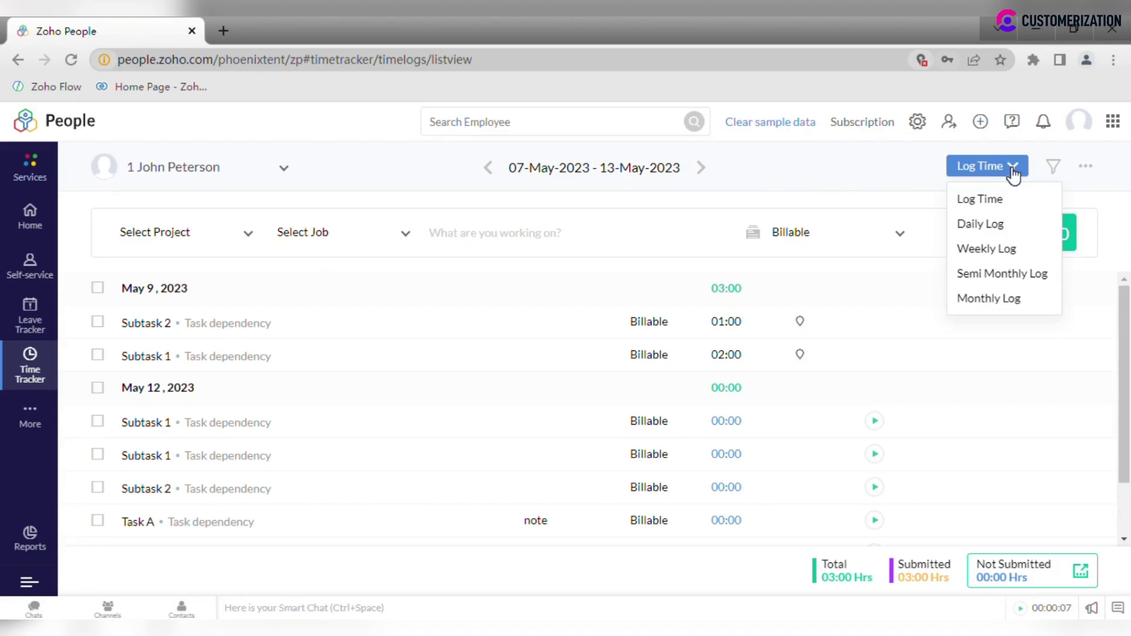
click(1010, 231)
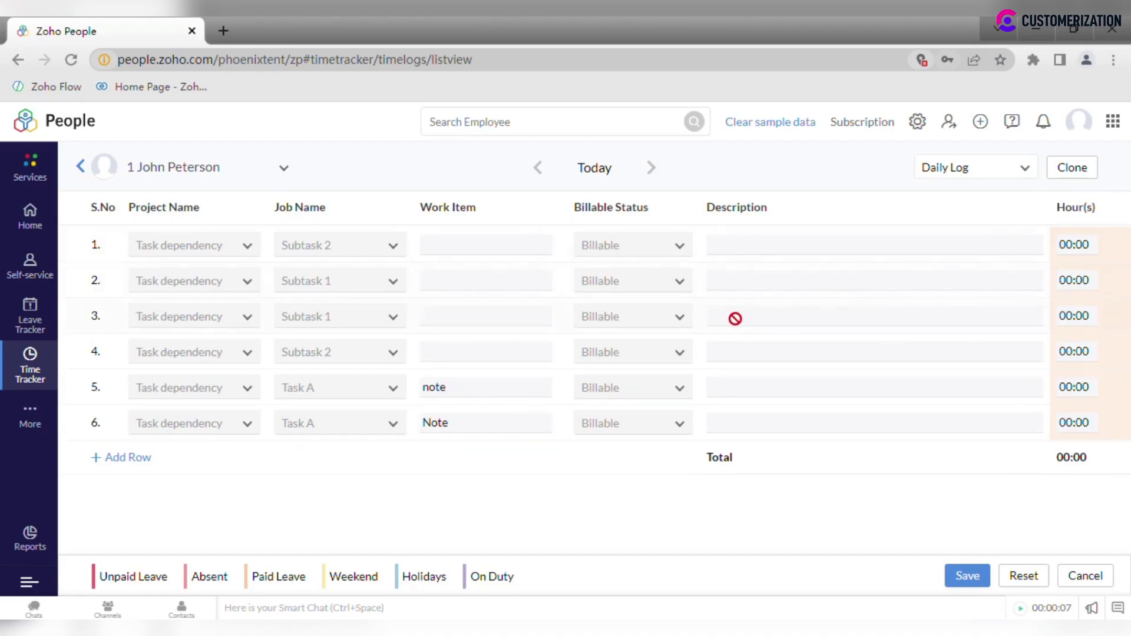
Step: Create a new timesheet for the week 07-May-2023 to 13-May-2023
mouse_move(23, 386)
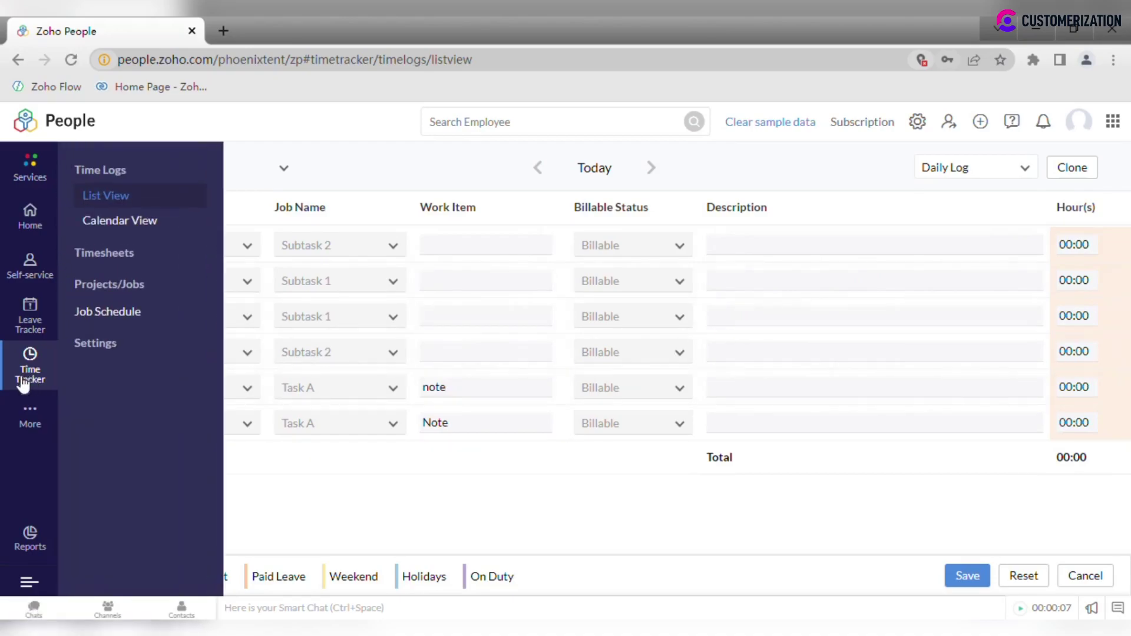
click(119, 263)
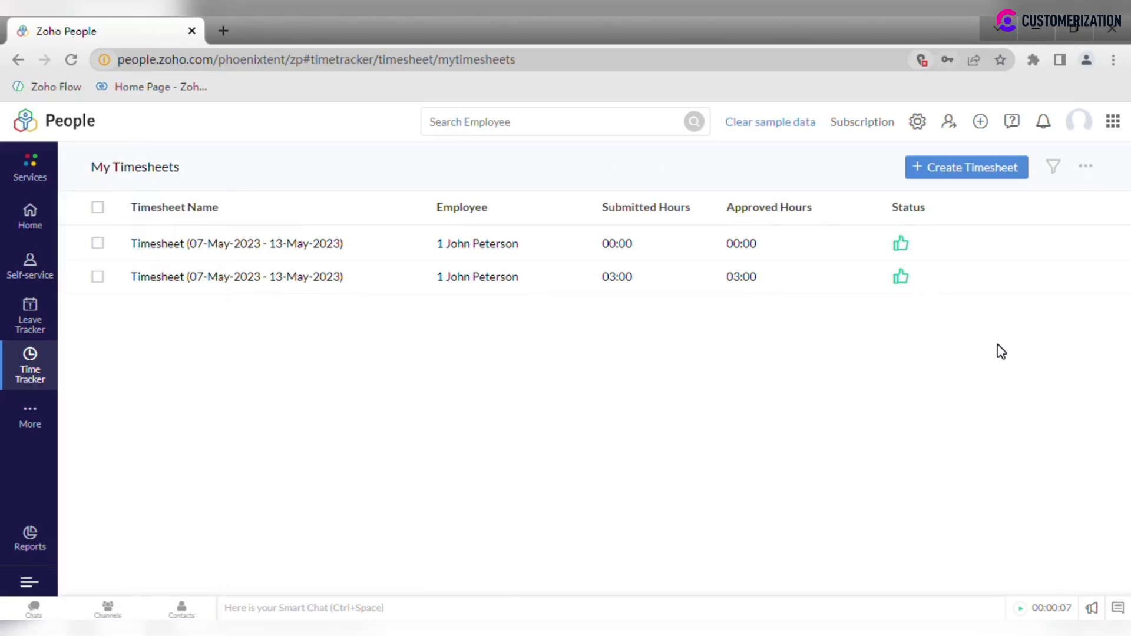
click(983, 177)
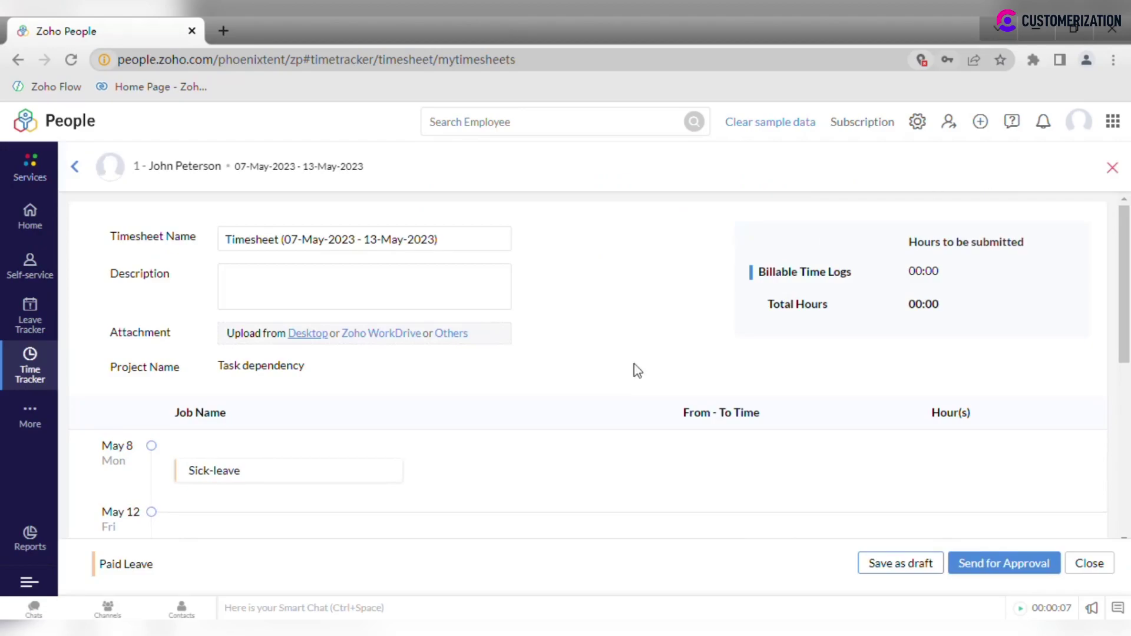
scroll(634, 366, down, 3)
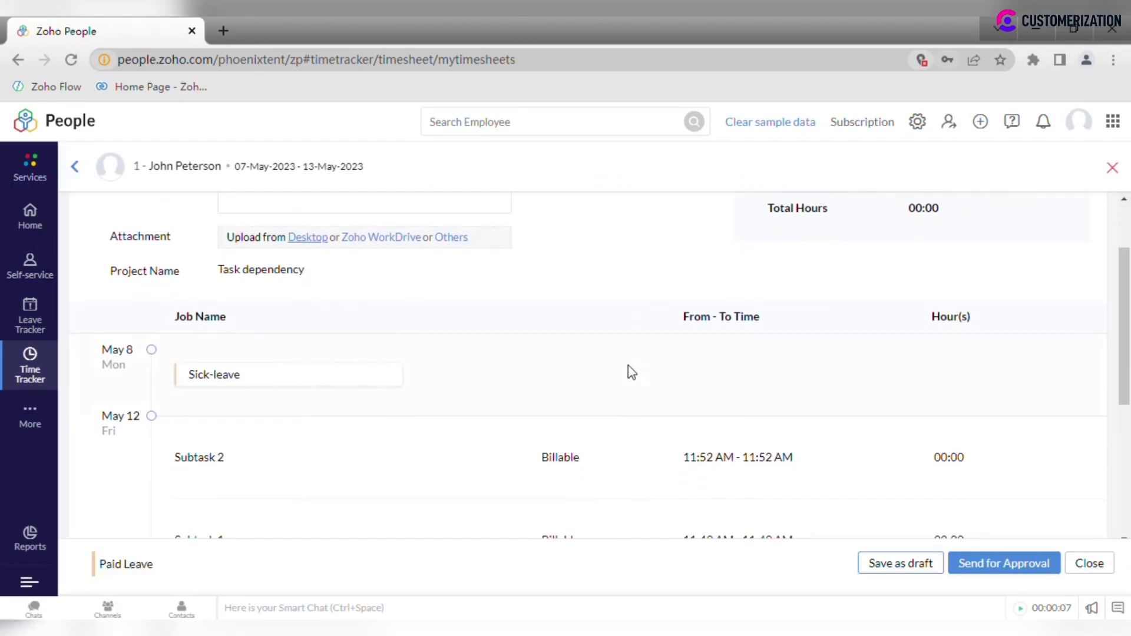
scroll(628, 365, down, 3)
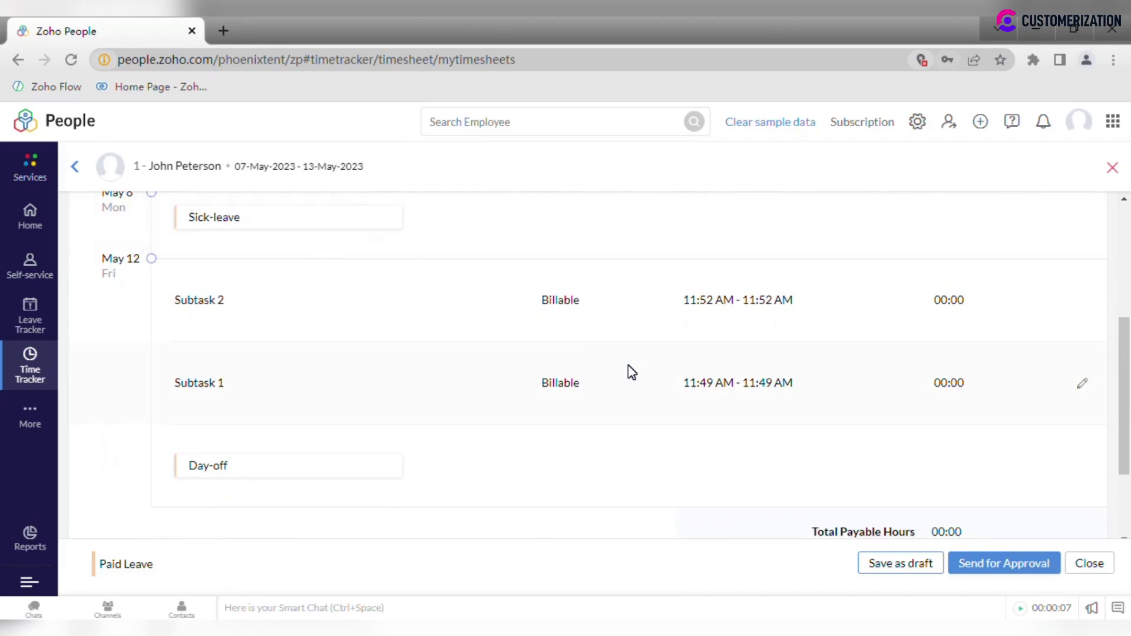
Step: Change the Subtask 2 entry to Non-billable, save it, and send the timesheet for approval
click(1081, 302)
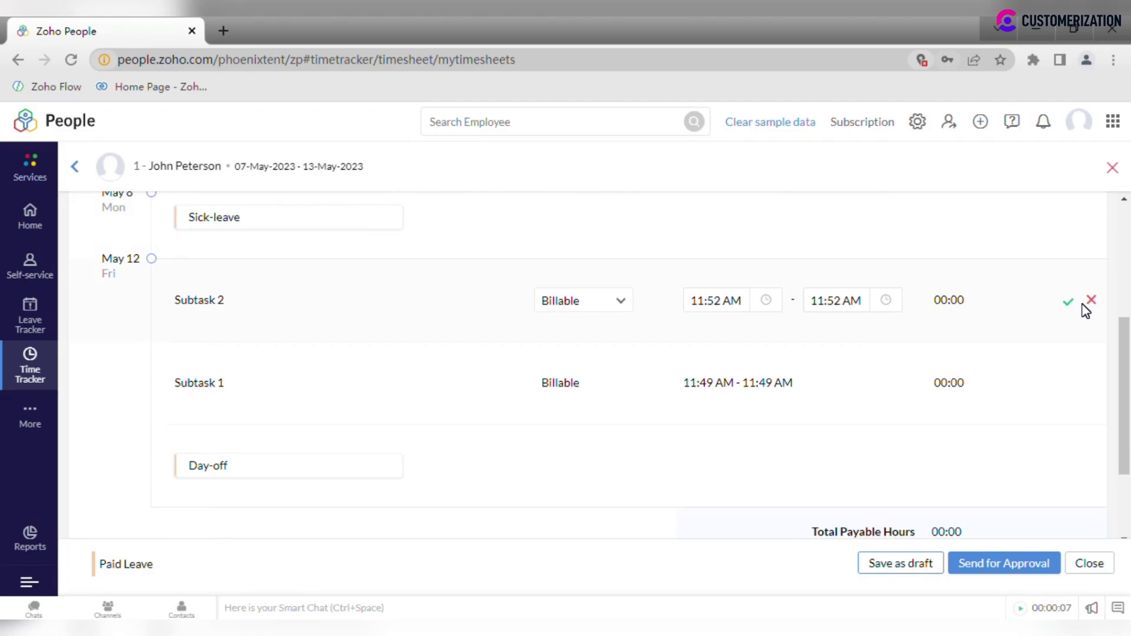
click(613, 300)
click(601, 356)
click(1068, 303)
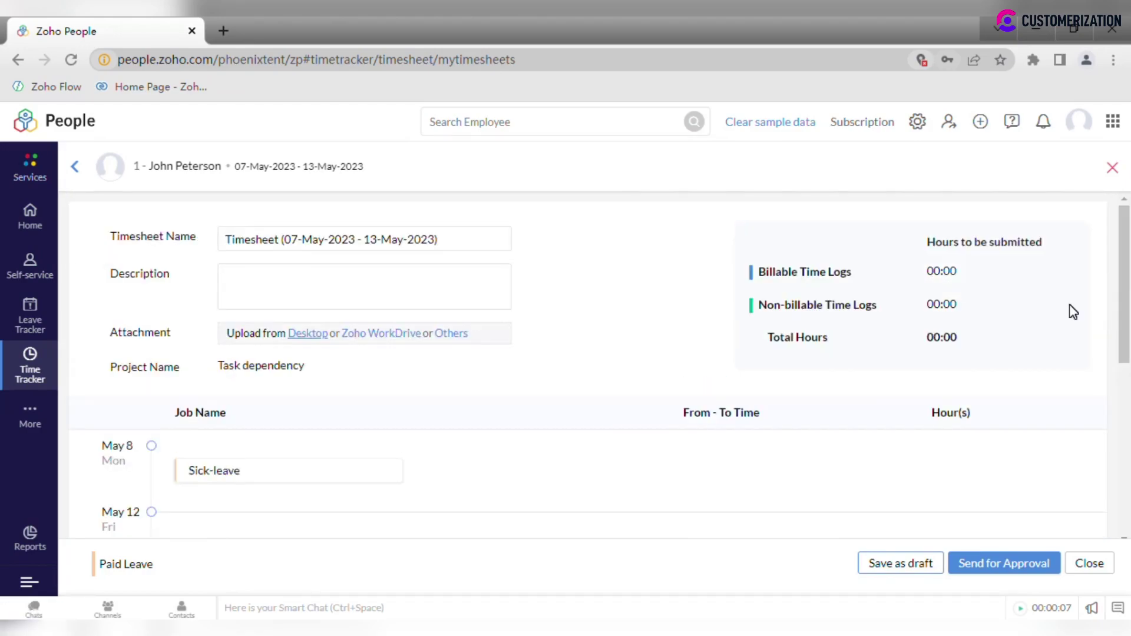
scroll(1072, 311, down, 1)
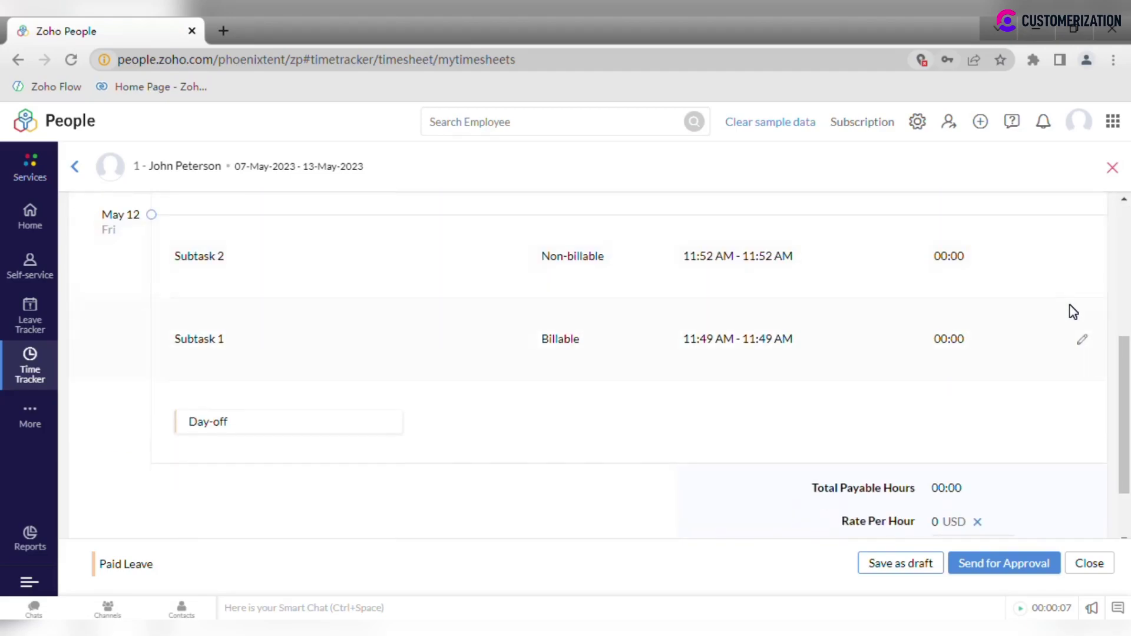
click(996, 567)
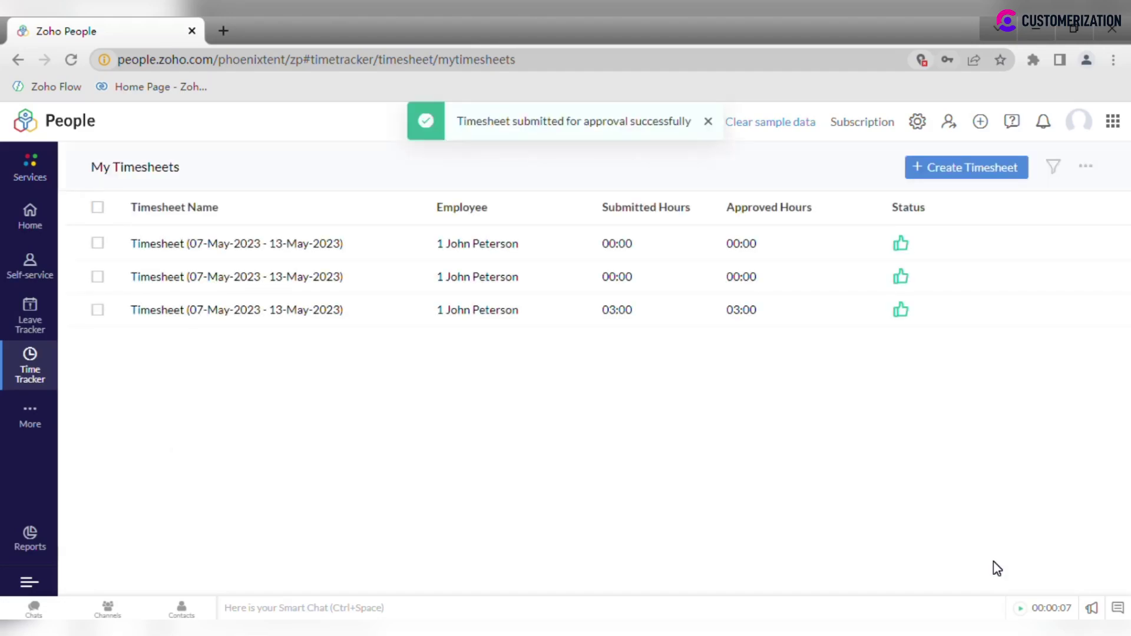